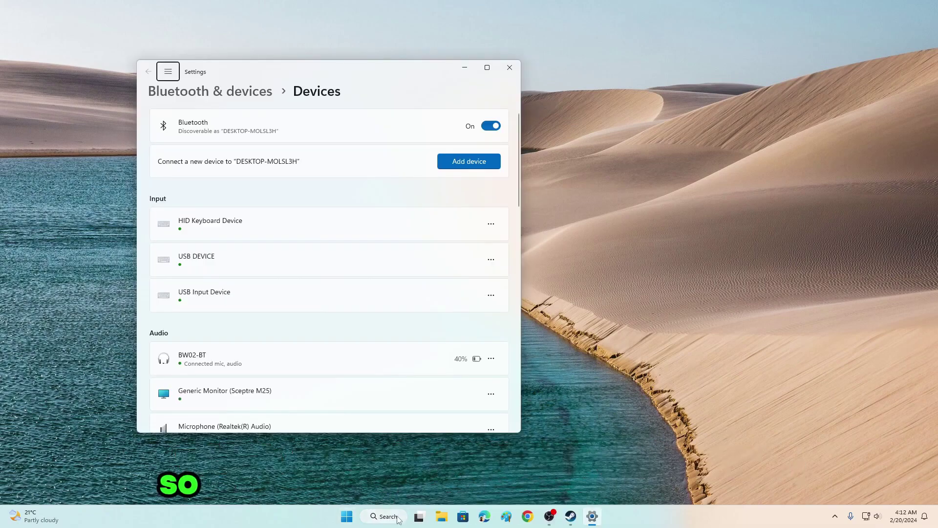
left_click(389, 516)
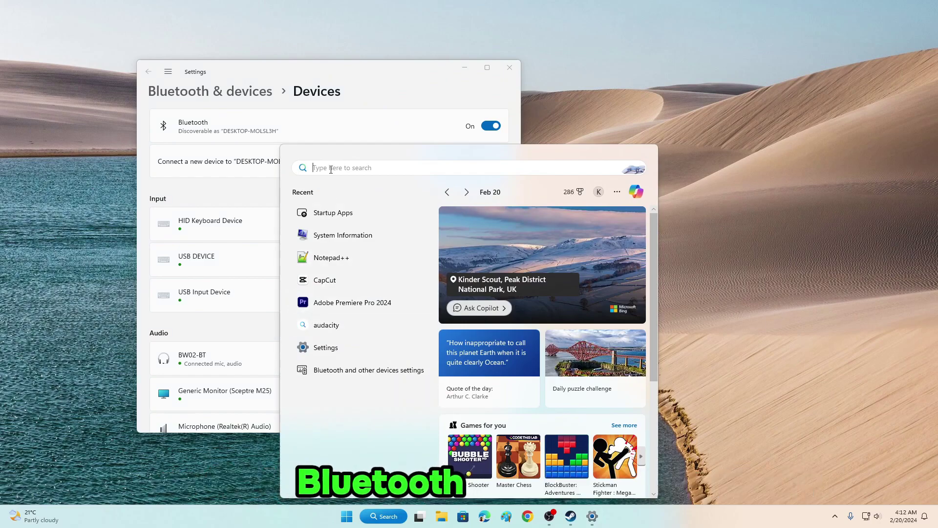
left_click(248, 92)
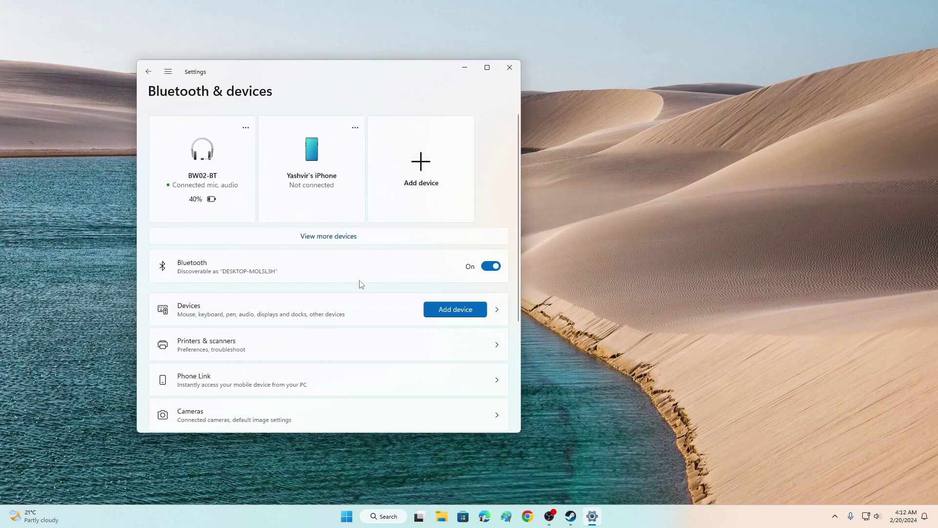
left_click(148, 72)
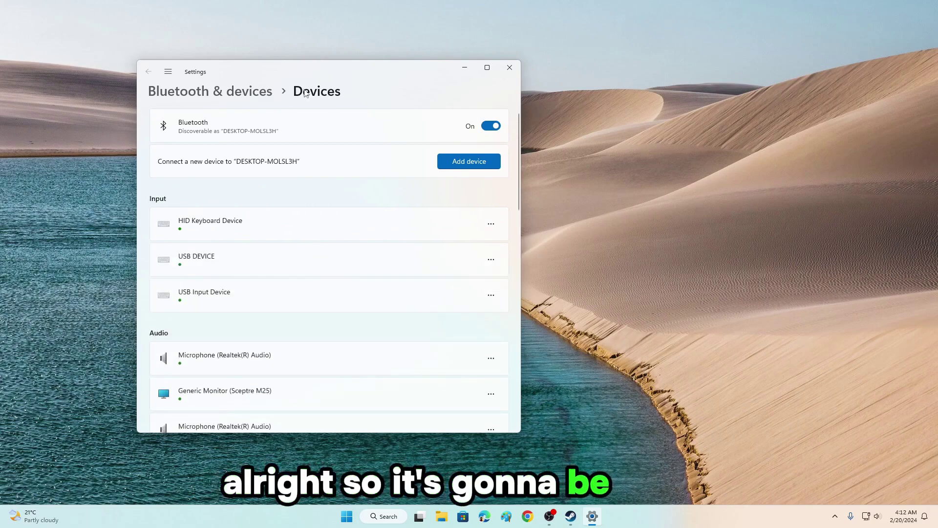
left_click(212, 94)
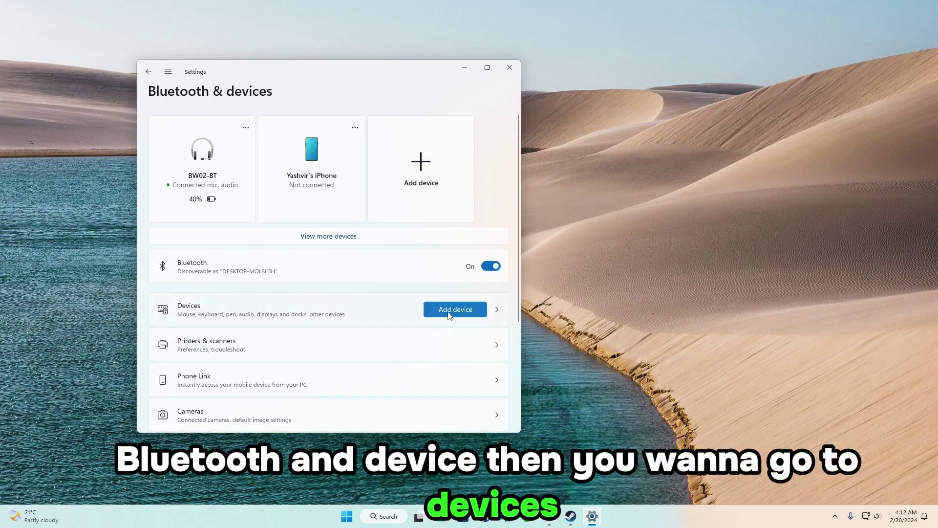
- Open the full devices list on the Bluetooth & devices page
left_click(494, 312)
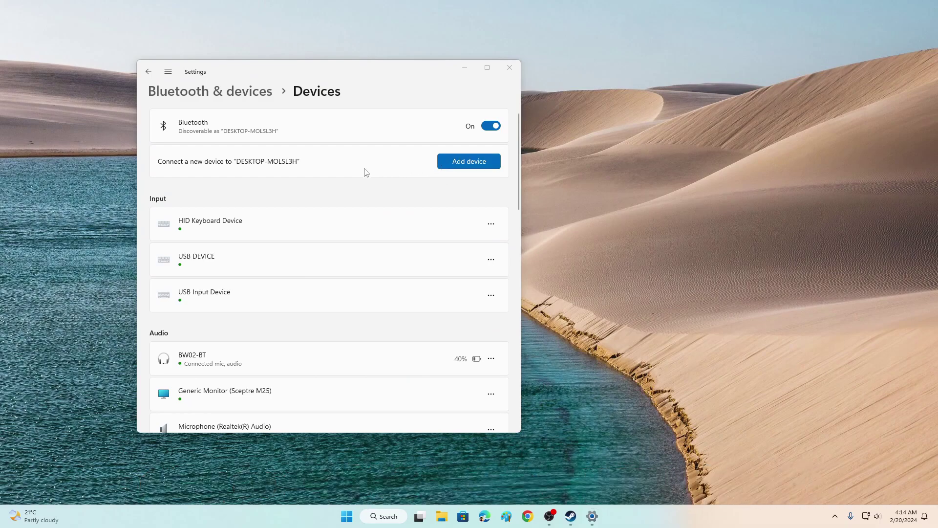
- Add a Bluetooth device, pair the DualSense Wireless Controller, and finish with Done
left_click(456, 168)
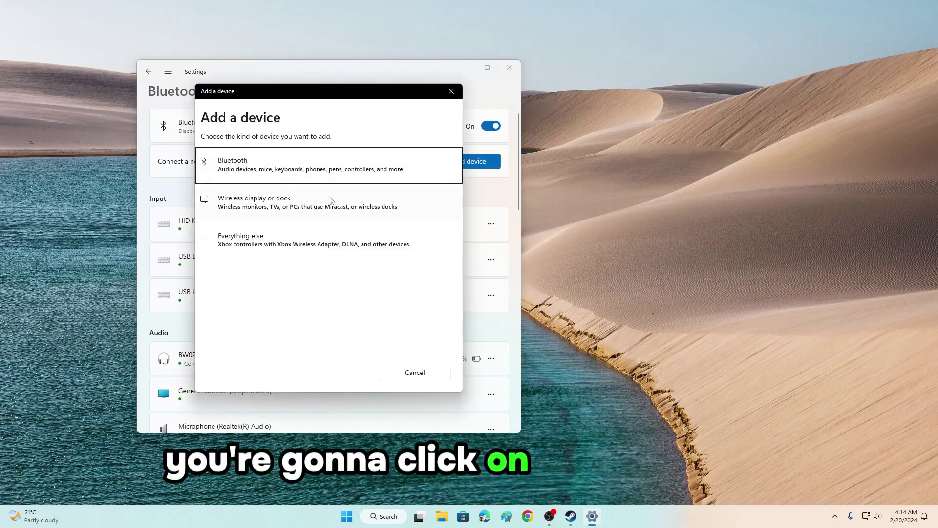
left_click(287, 175)
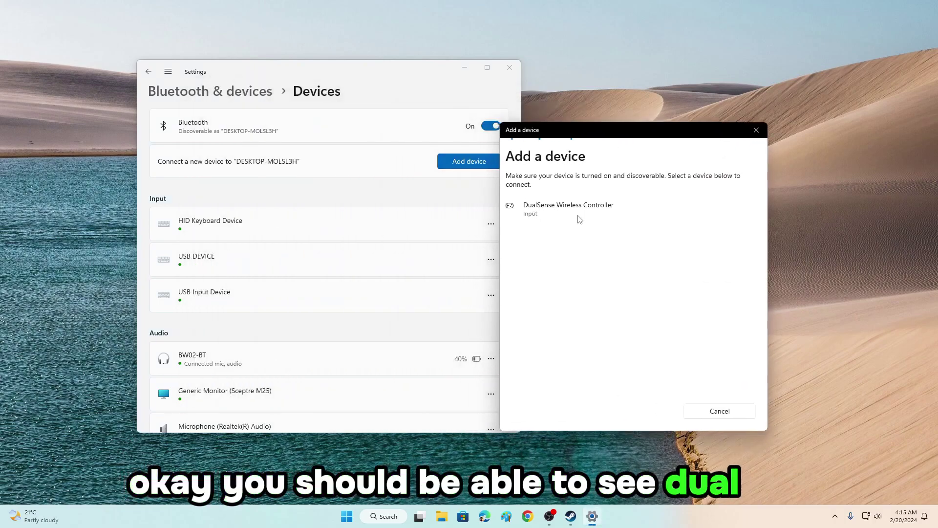
left_click(542, 210)
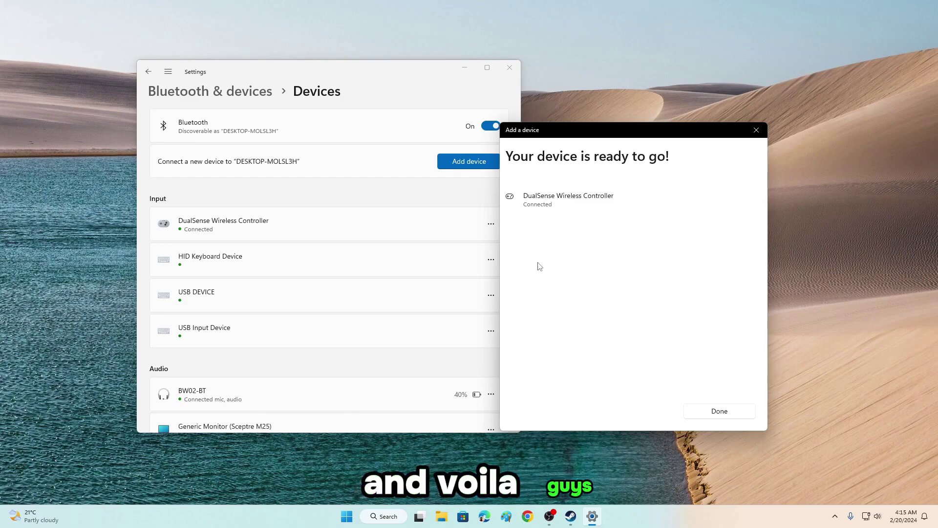
left_click(721, 411)
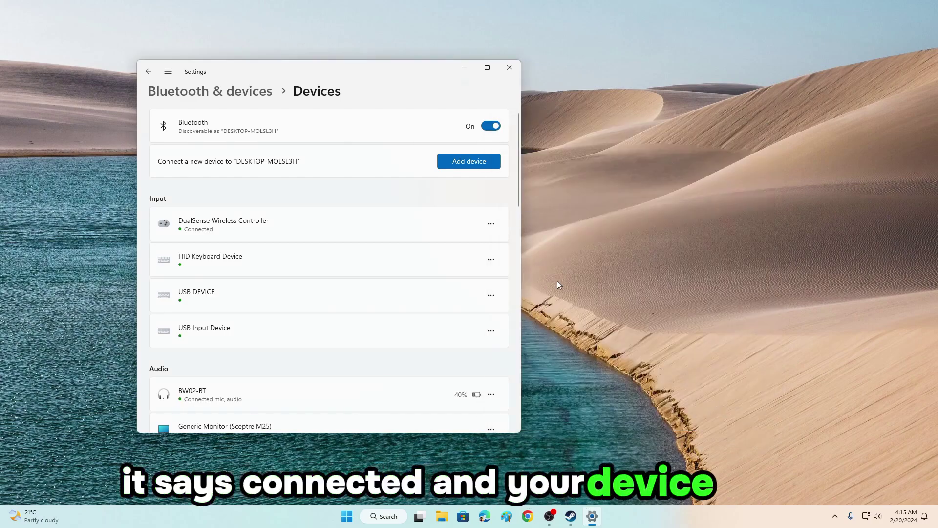
- Close Settings and switch on Game rumble in Steam's Controller settings for the DualSense
left_click(509, 67)
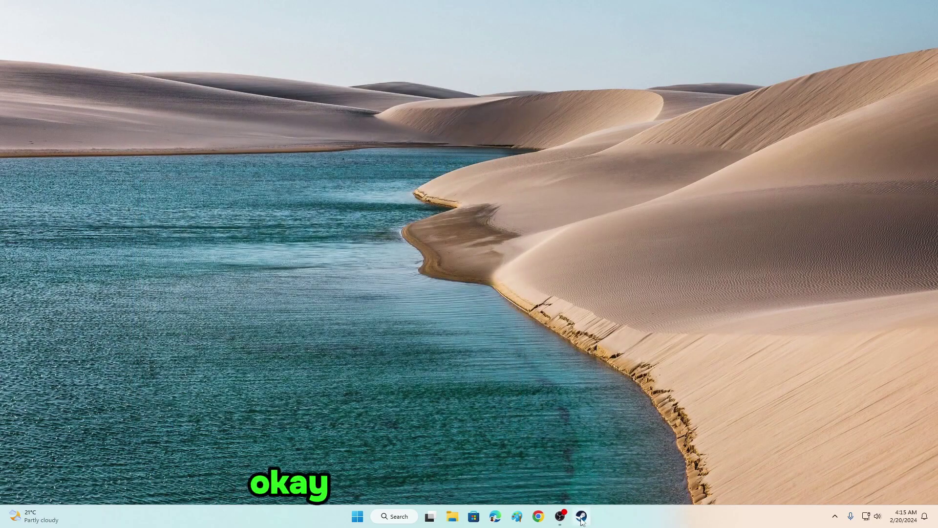
left_click(581, 517)
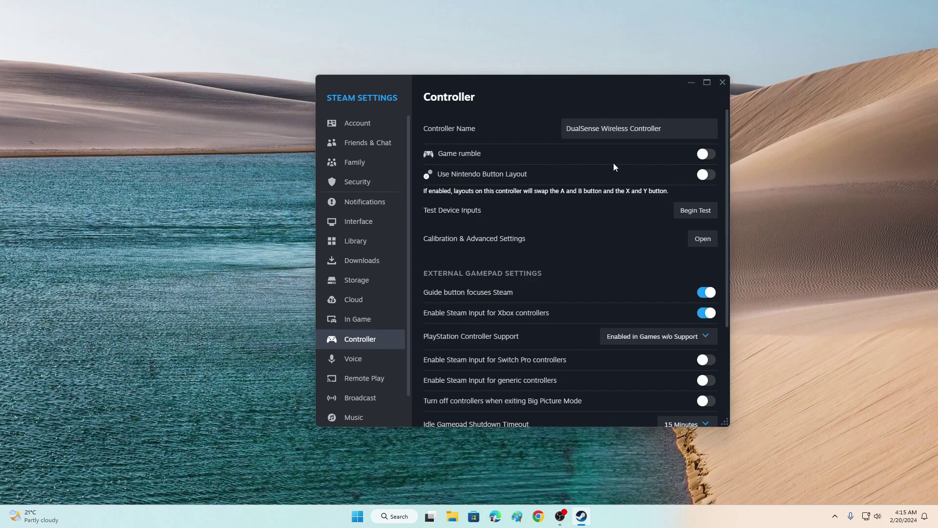
left_click(704, 155)
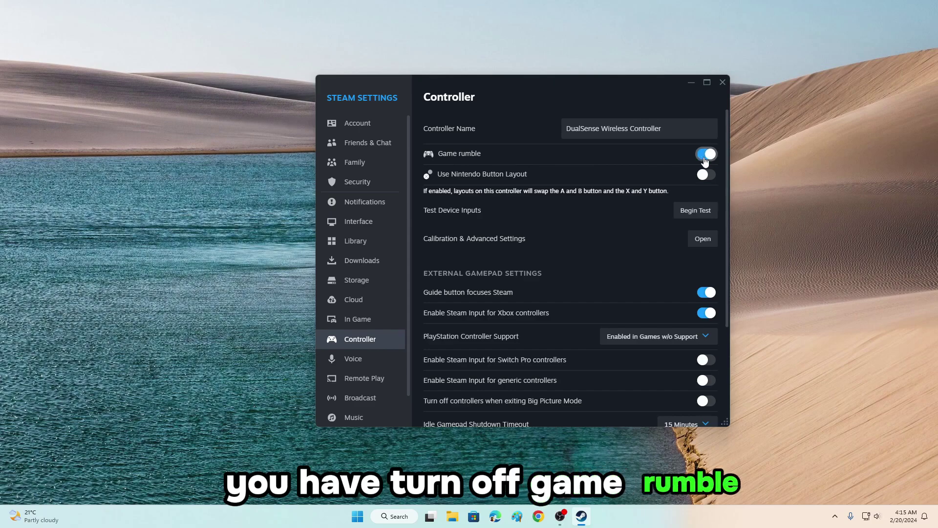